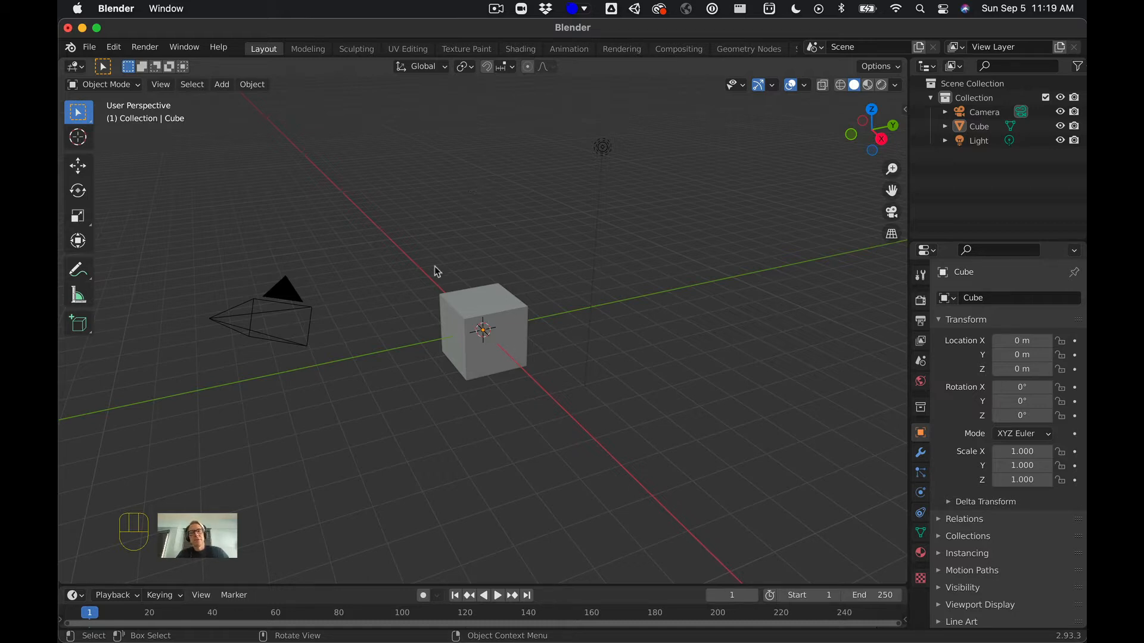
Select the default cube and inspect its shape up close and from the front.
{"action": "left_click", "coordinate": [469, 296]}
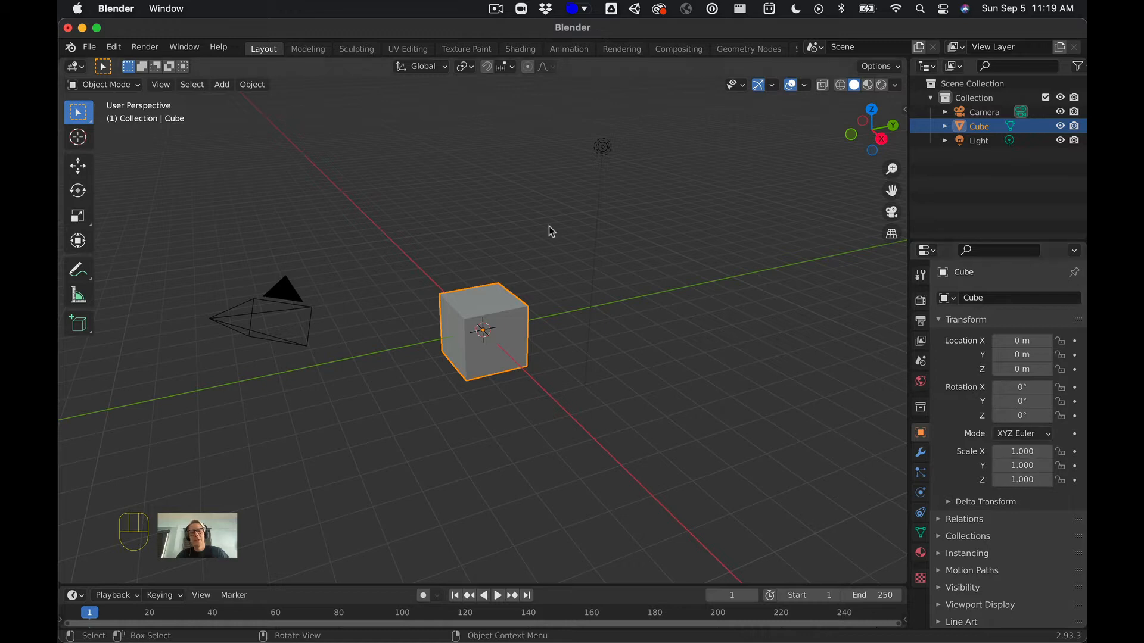
{"action": "scroll", "coordinate": [511, 227], "scroll_direction": "up", "scroll_amount": 4}
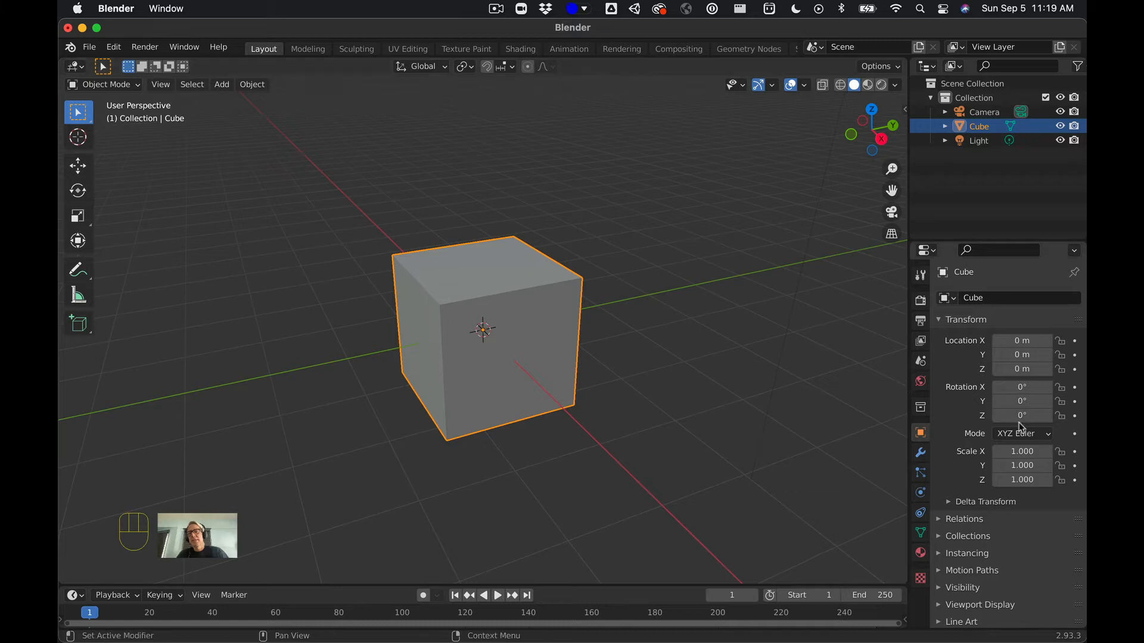
{"action": "right_click", "coordinate": [590, 236]}
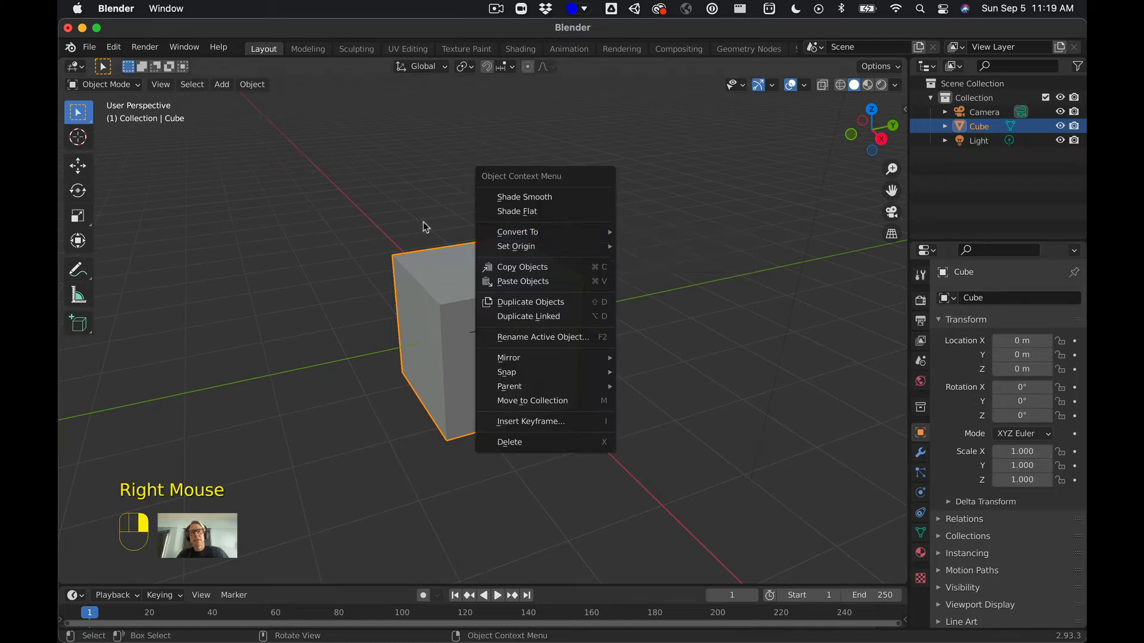
{"action": "middle_click_drag", "start_coordinate": [429, 214], "coordinate": [548, 234]}
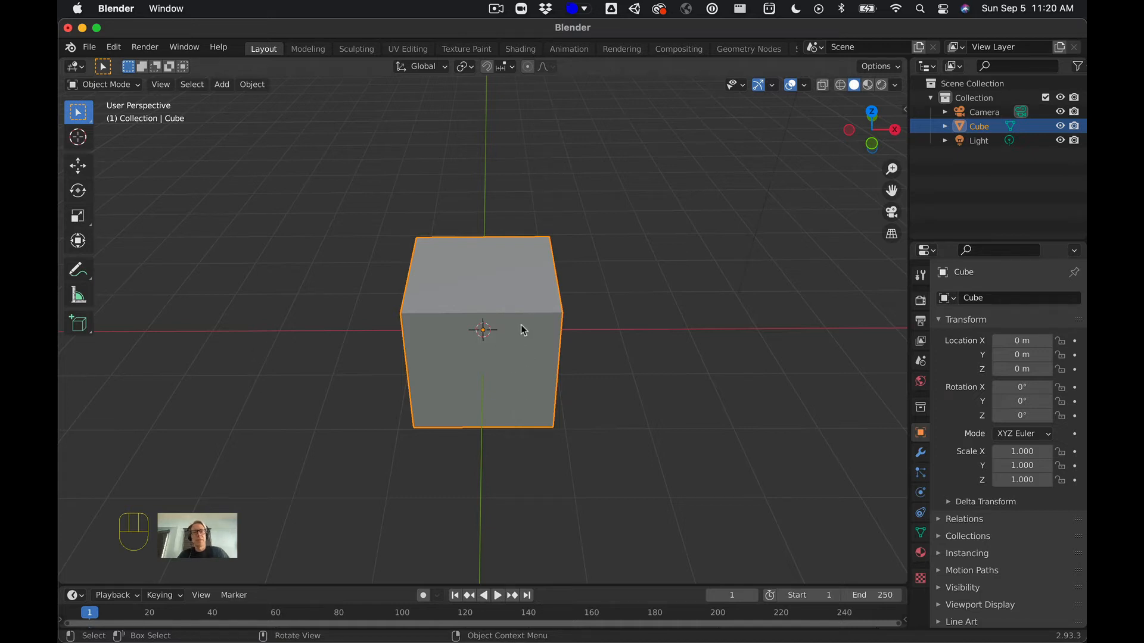
{"action": "left_click", "coordinate": [1013, 466]}
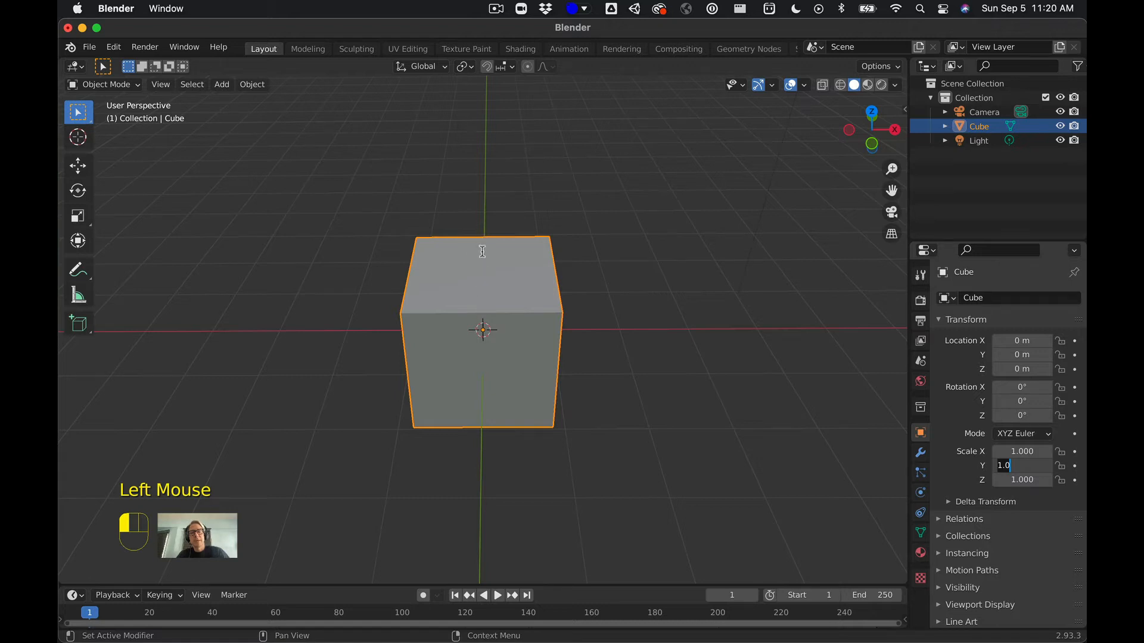
{"action": "left_click", "coordinate": [597, 268]}
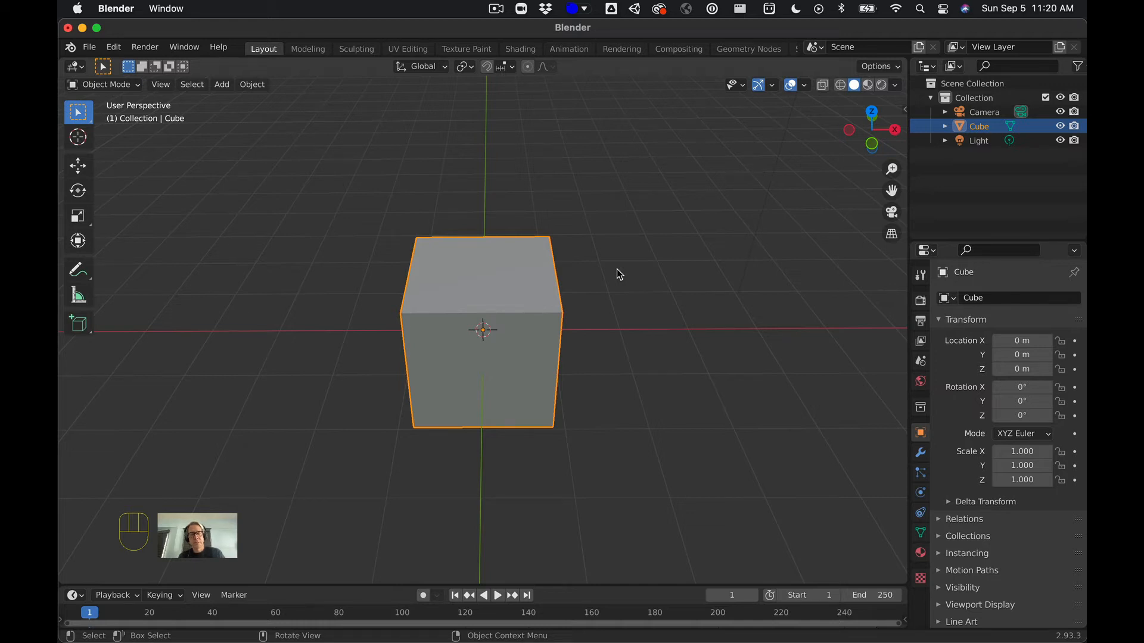
Look up the conversion of 28 inches to meters in Spotlight.
{"action": "key", "text": "super+space"}
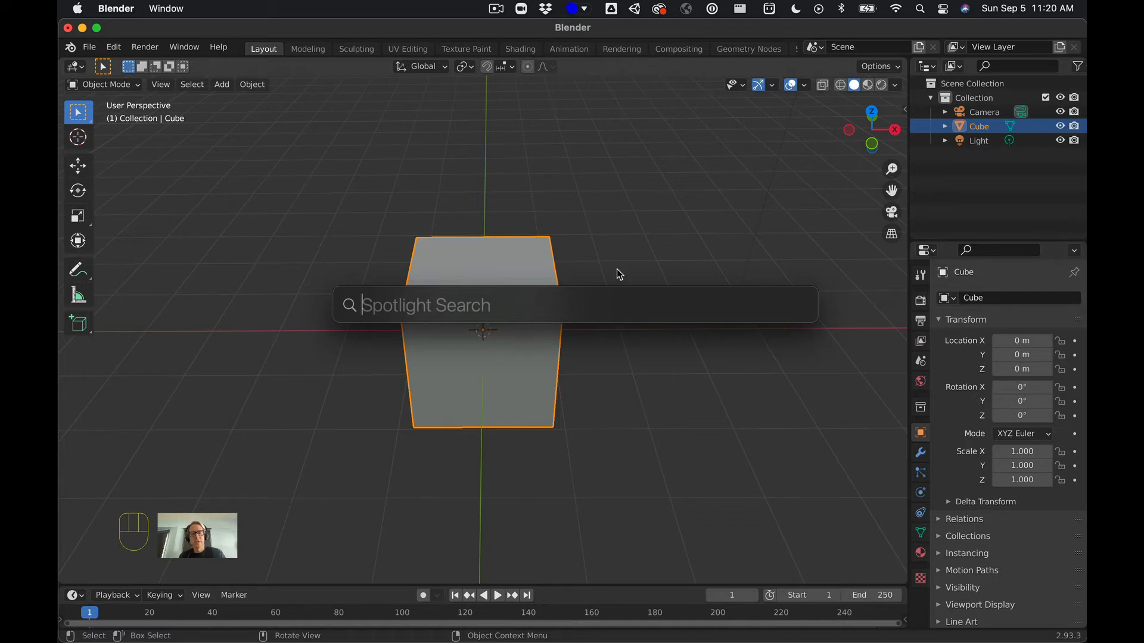
{"action": "type", "text": "28 in to "}
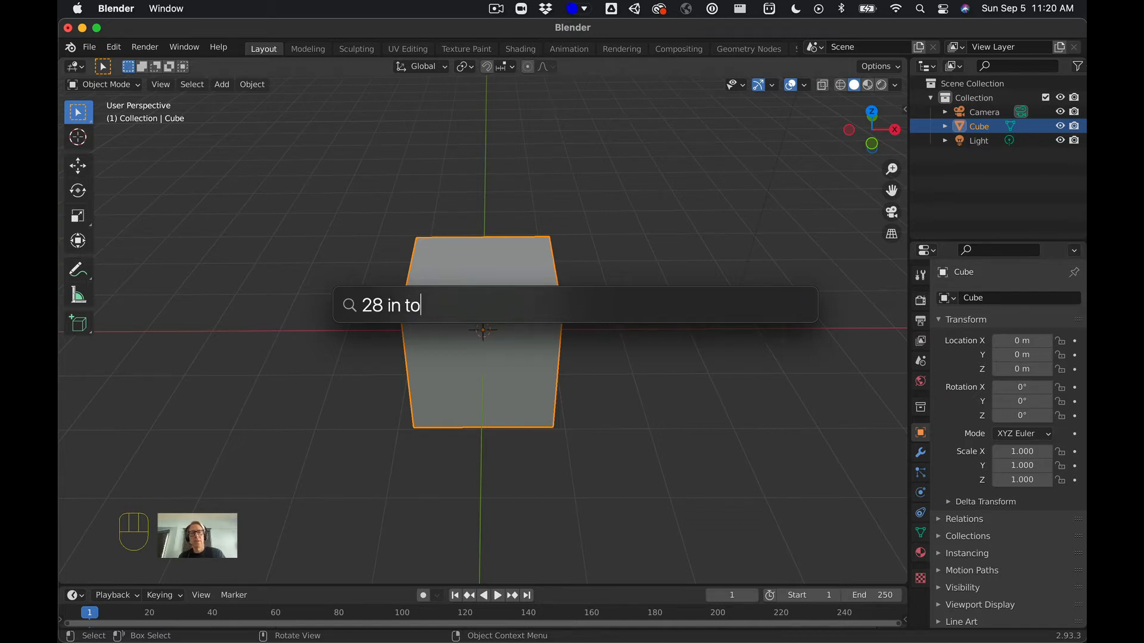
{"action": "type", "text": "meter"}
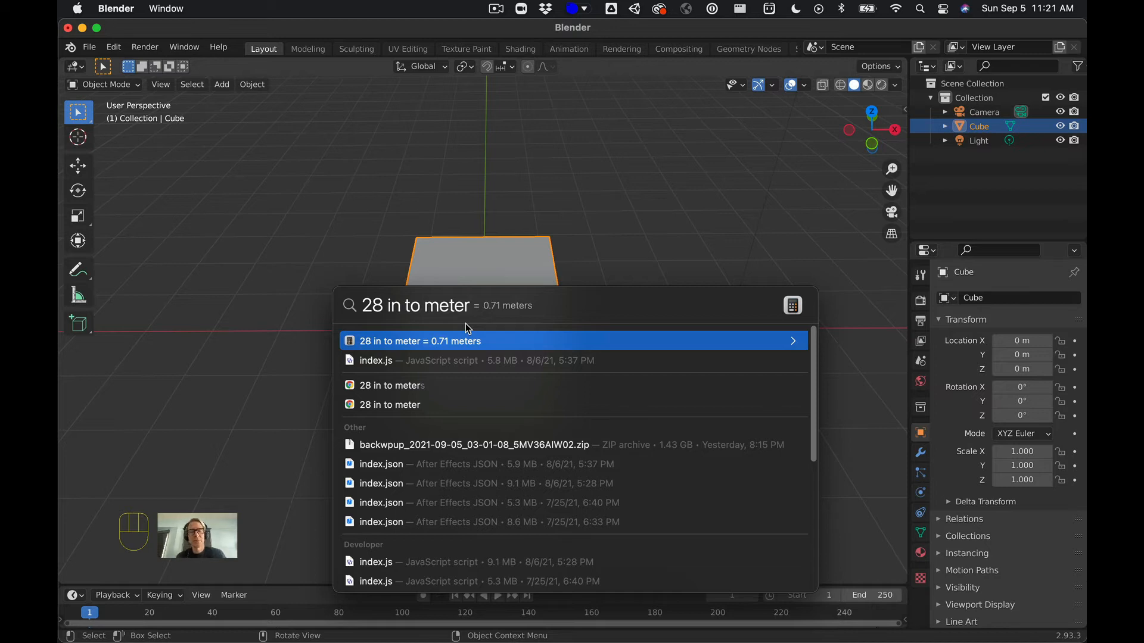
{"action": "key", "text": "Escape"}
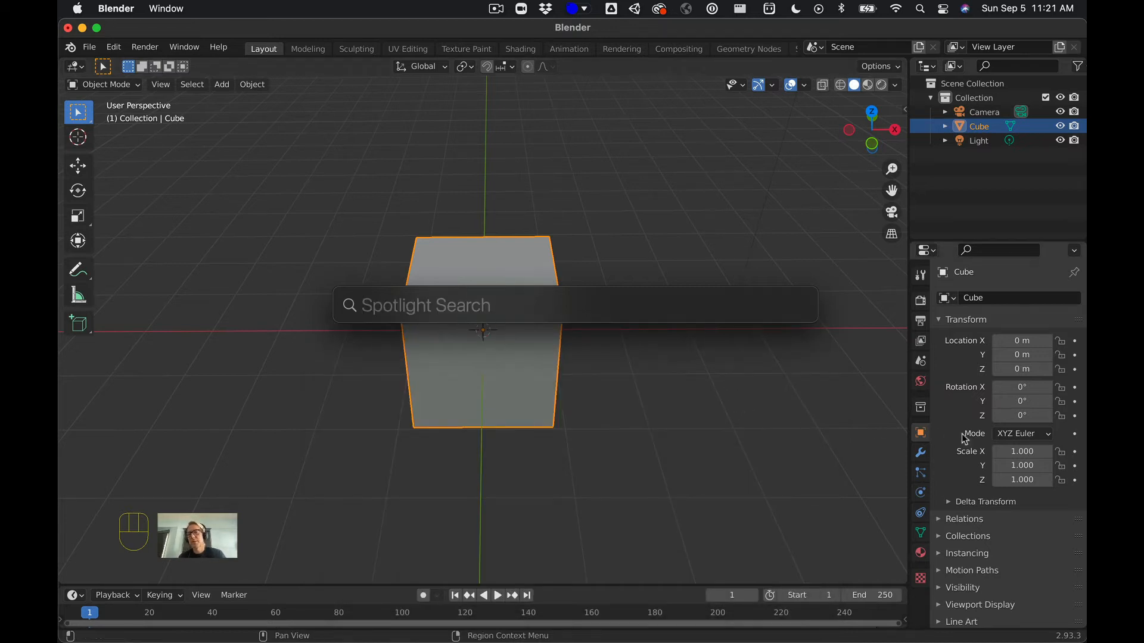
Flatten the cube into a slab by setting its Y scale to 0.72 and its Z scale to 0.03.
{"action": "left_click", "coordinate": [1022, 465]}
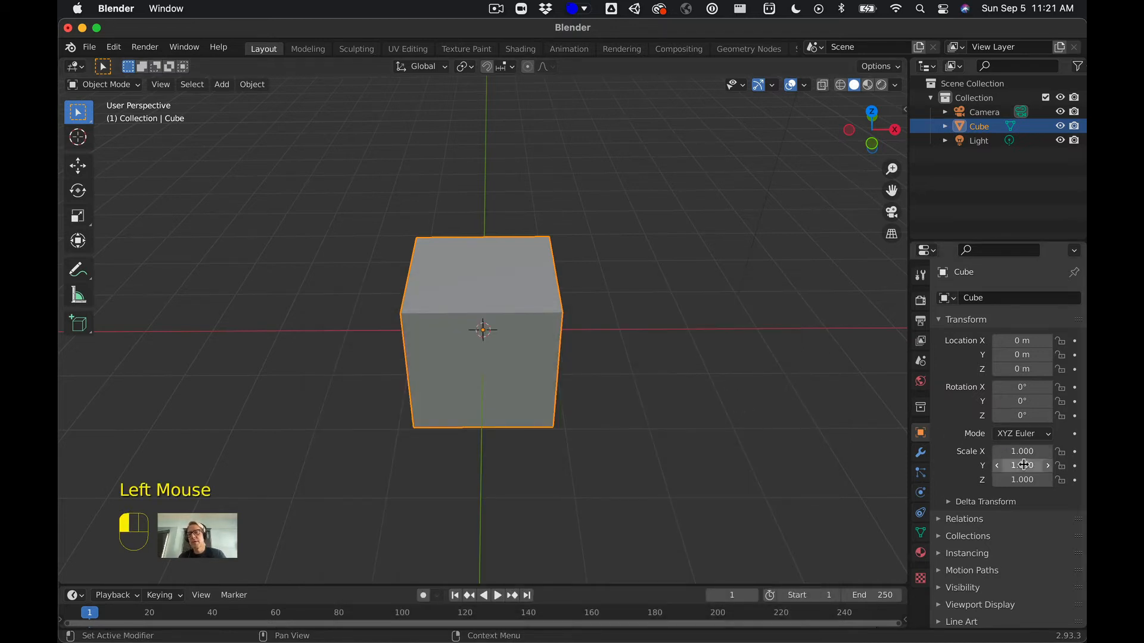
{"action": "left_click", "coordinate": [1022, 465]}
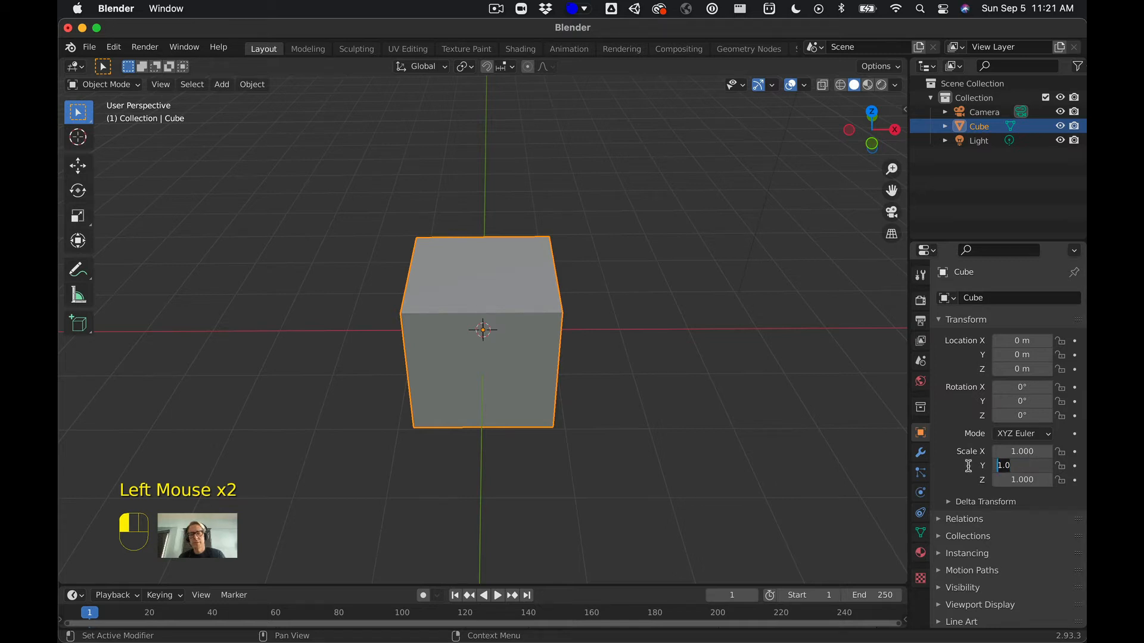
{"action": "type", "text": "0.72"}
{"action": "key", "text": "Return"}
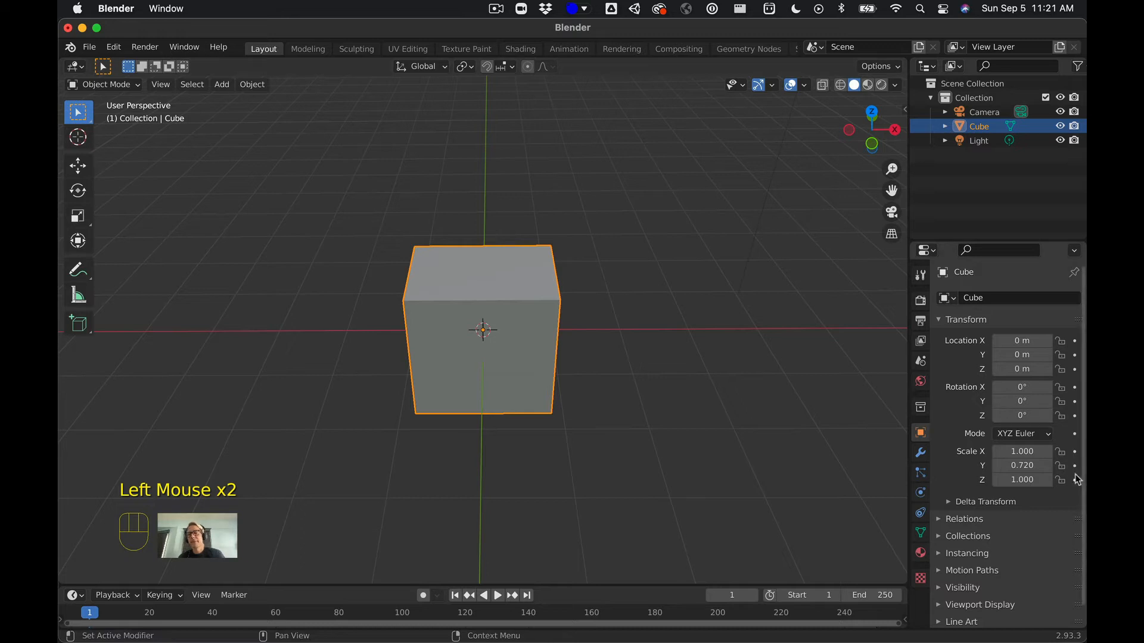
{"action": "left_click", "coordinate": [1034, 480]}
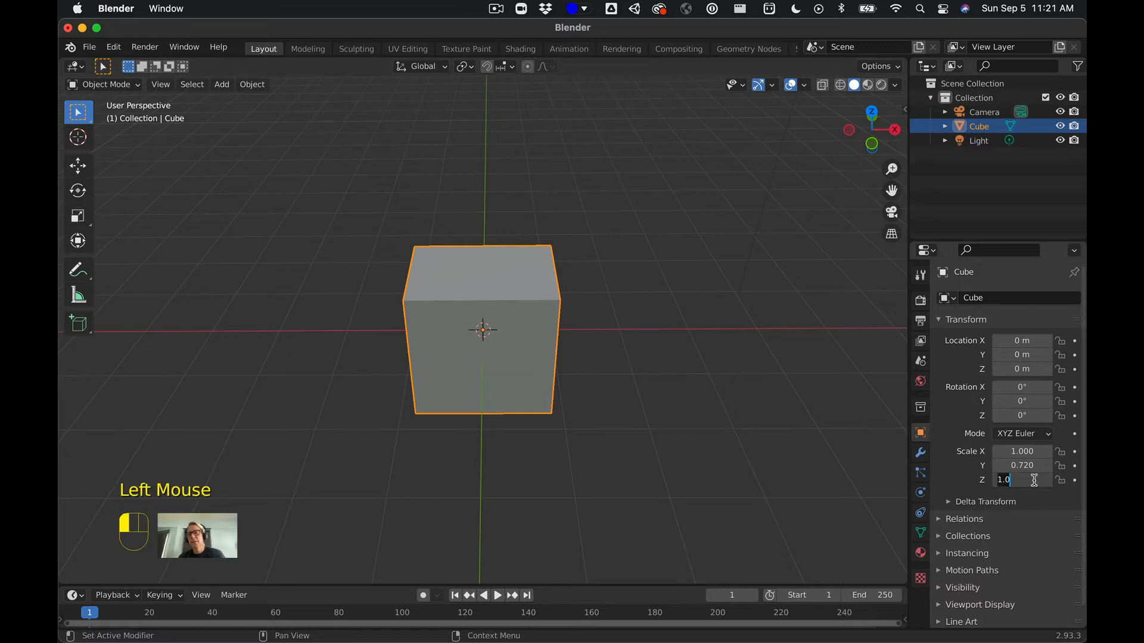
{"action": "left_click_drag", "start_coordinate": [1032, 480], "coordinate": [995, 482]}
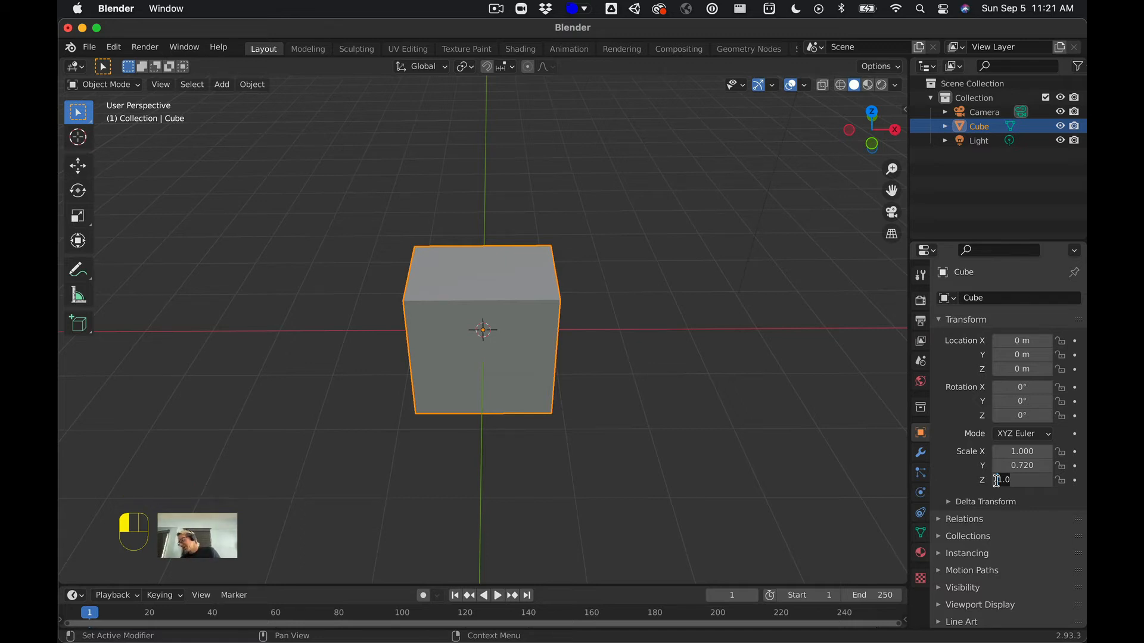
{"action": "type", "text": "0.03"}
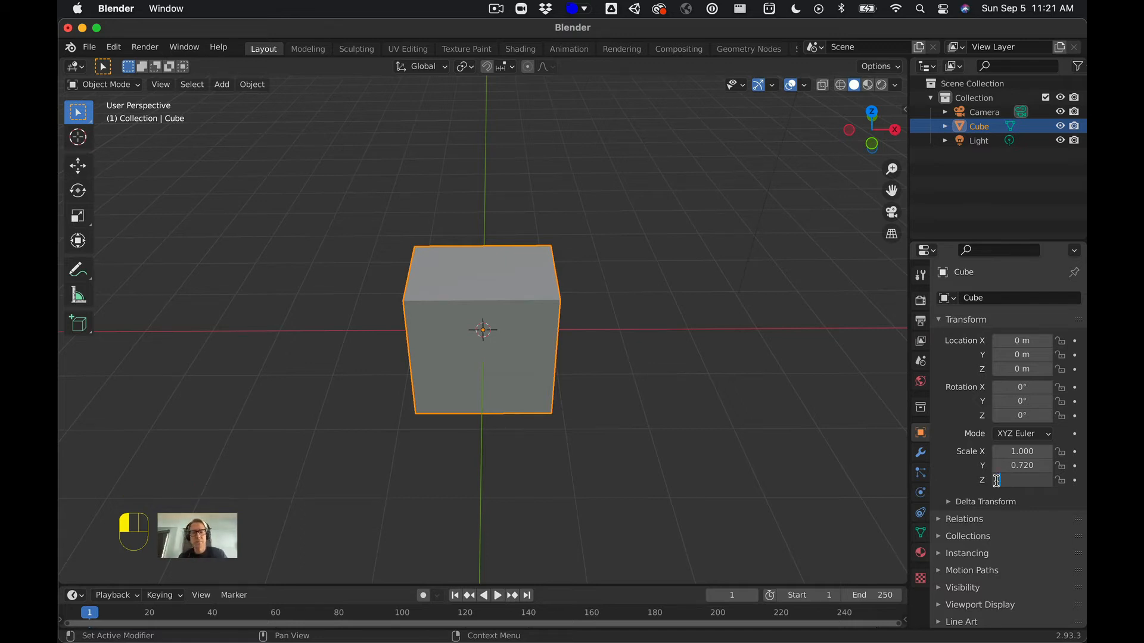
{"action": "key", "text": "Return"}
{"action": "scroll", "coordinate": [595, 314], "scroll_direction": "down", "scroll_amount": 2}
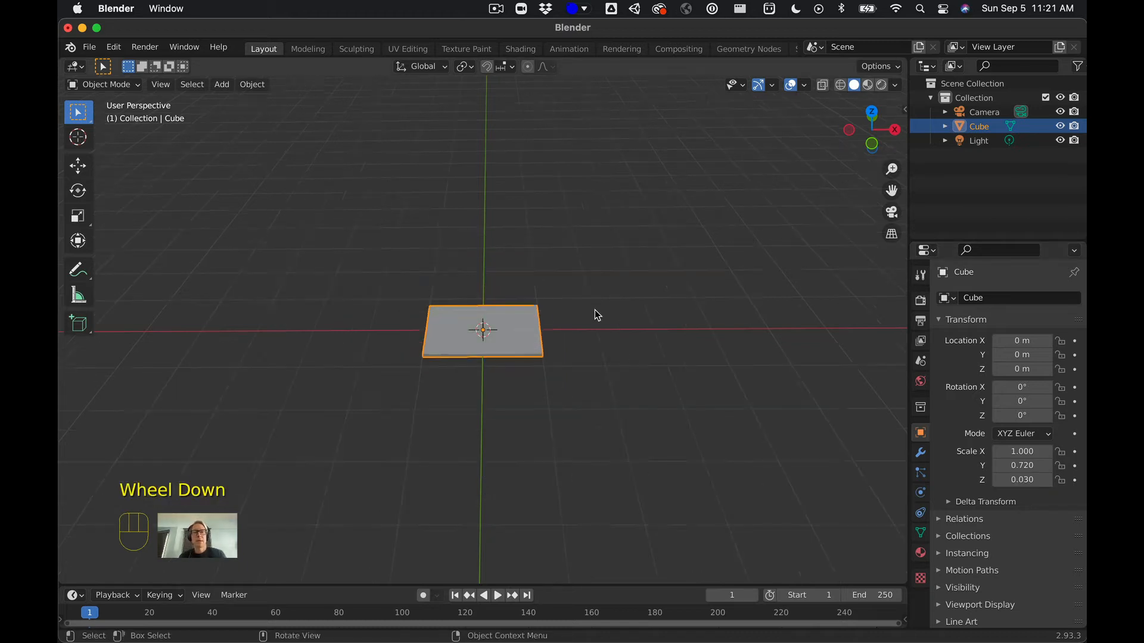
{"action": "scroll", "coordinate": [596, 313], "scroll_direction": "up", "scroll_amount": 4}
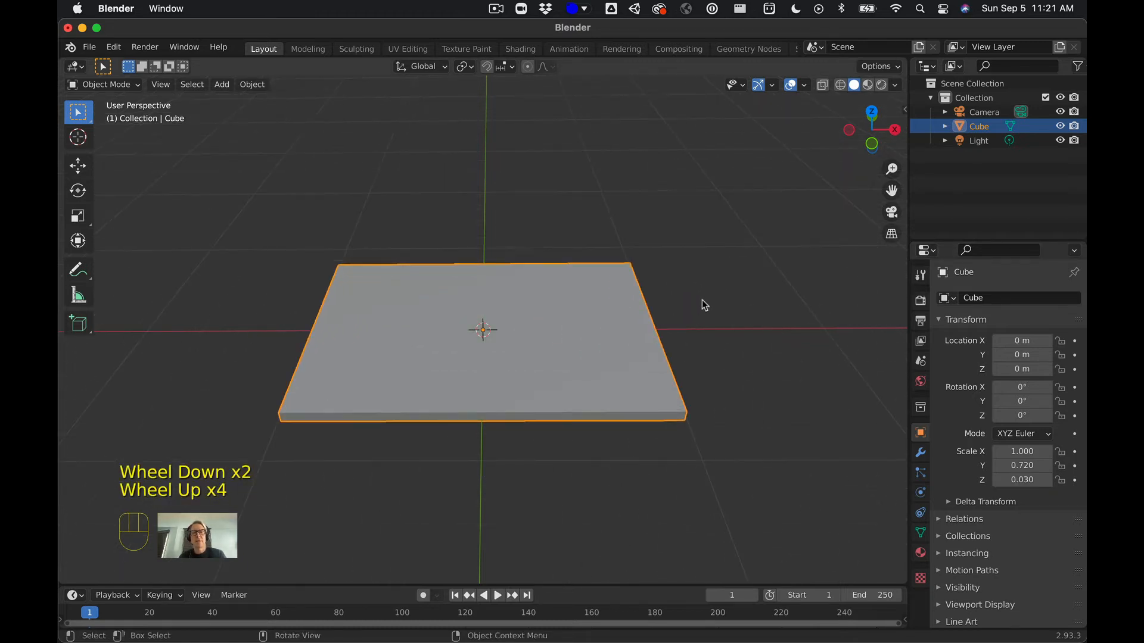
{"action": "mouse_move", "coordinate": [705, 304]}
{"action": "middle_mouse_down"}
{"action": "mouse_move", "coordinate": [699, 270]}
{"action": "mouse_move", "coordinate": [709, 319]}
{"action": "mouse_move", "coordinate": [708, 261]}
{"action": "mouse_move", "coordinate": [508, 256]}
{"action": "mouse_move", "coordinate": [702, 263]}
{"action": "mouse_move", "coordinate": [703, 301]}
{"action": "middle_mouse_up"}
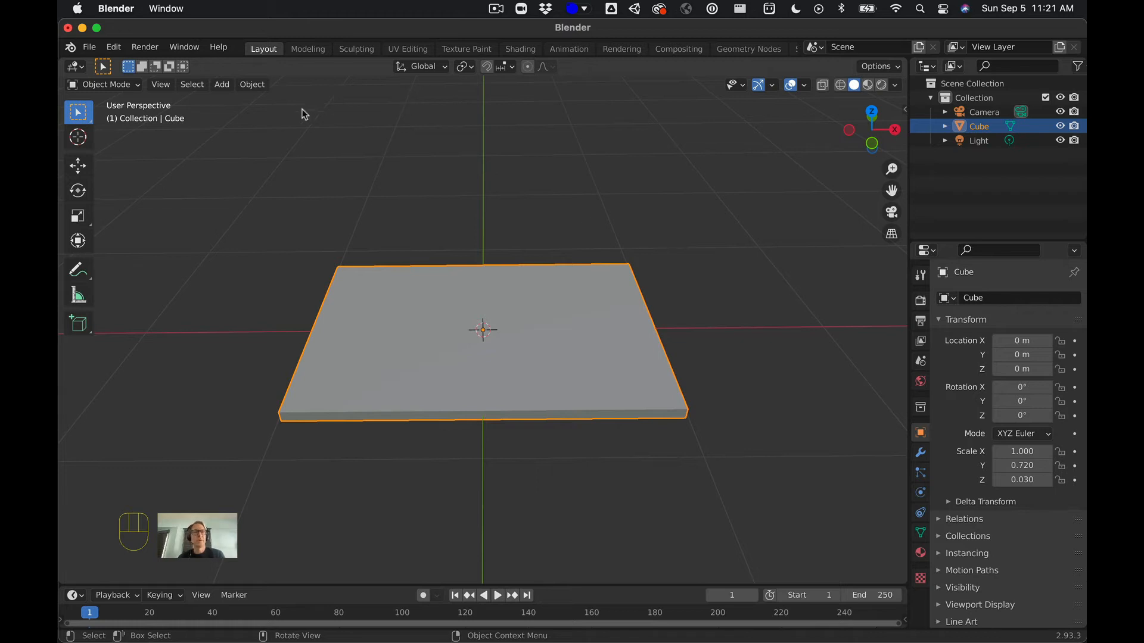
Delete the flattened cube from the scene.
{"action": "left_click", "coordinate": [264, 90]}
{"action": "left_click", "coordinate": [400, 163]}
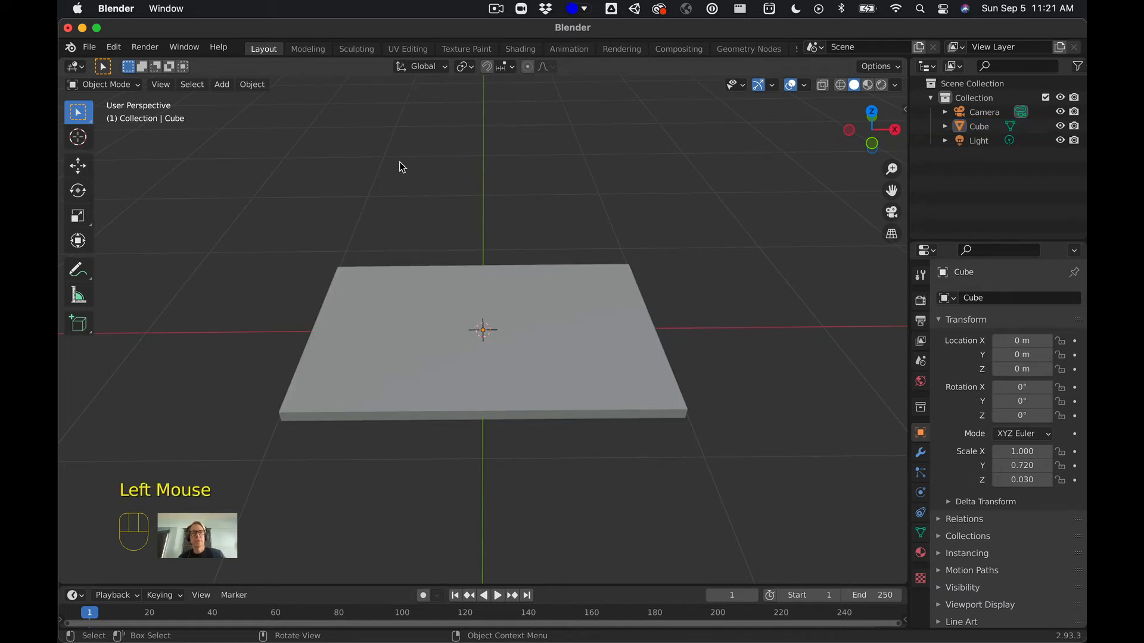
{"action": "left_click", "coordinate": [397, 325]}
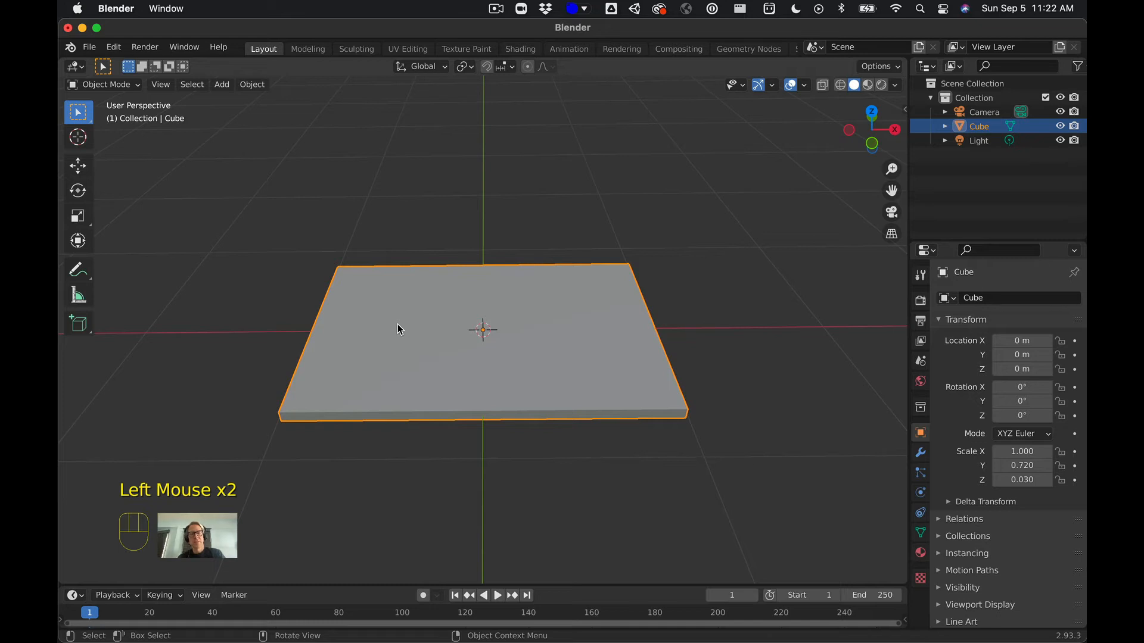
{"action": "key", "text": "x"}
{"action": "left_click", "coordinate": [398, 324]}
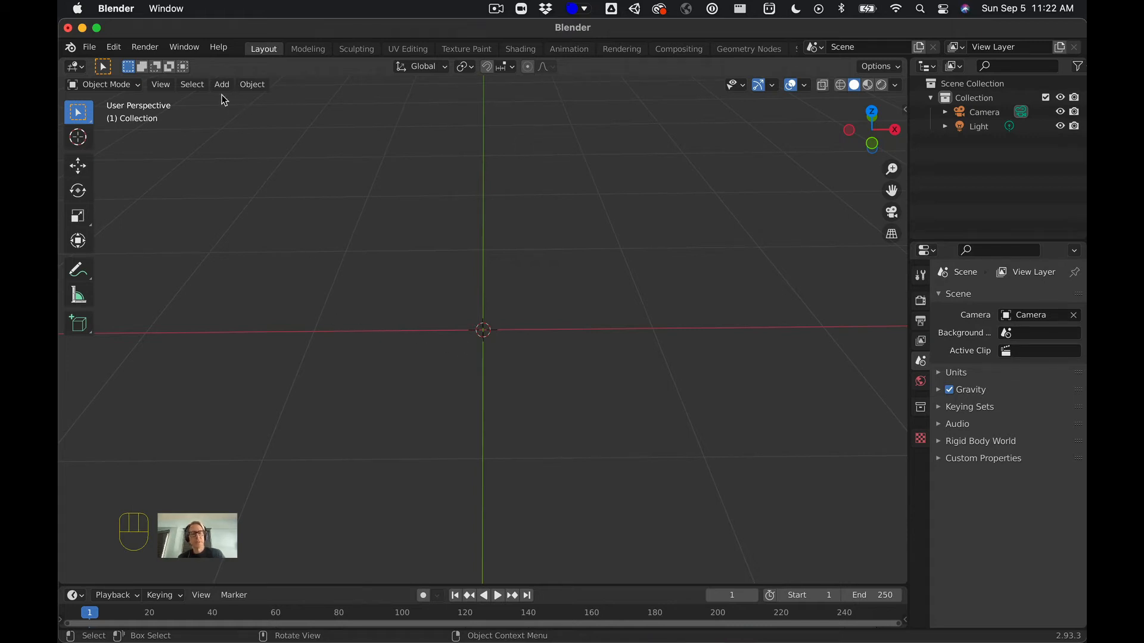
{"action": "key", "text": "shift+a"}
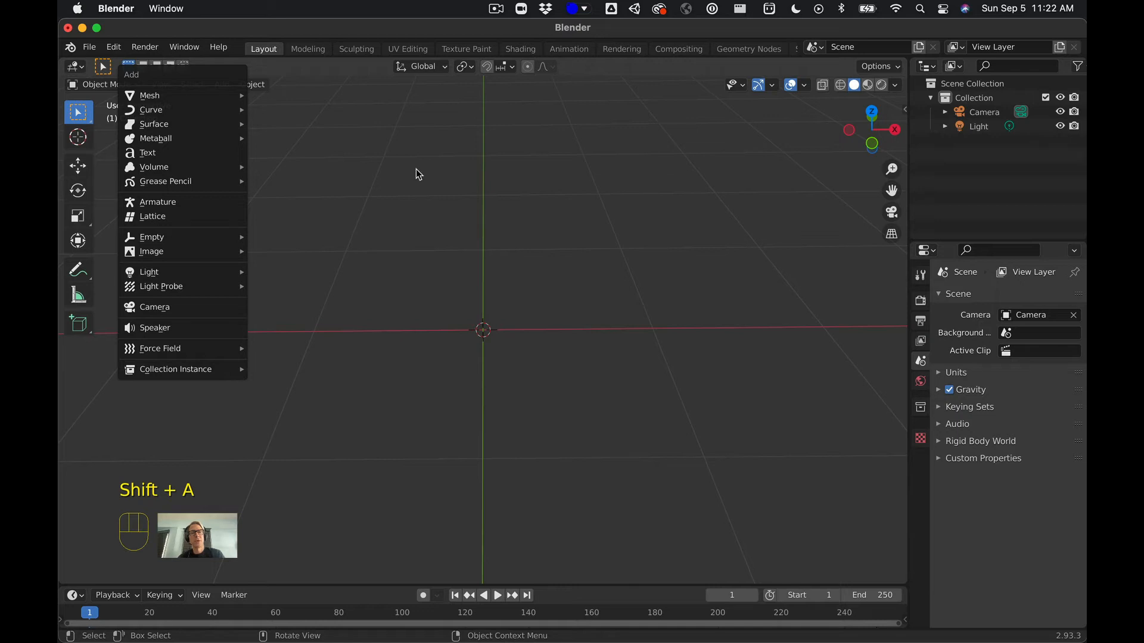
{"action": "key", "text": "Escape"}
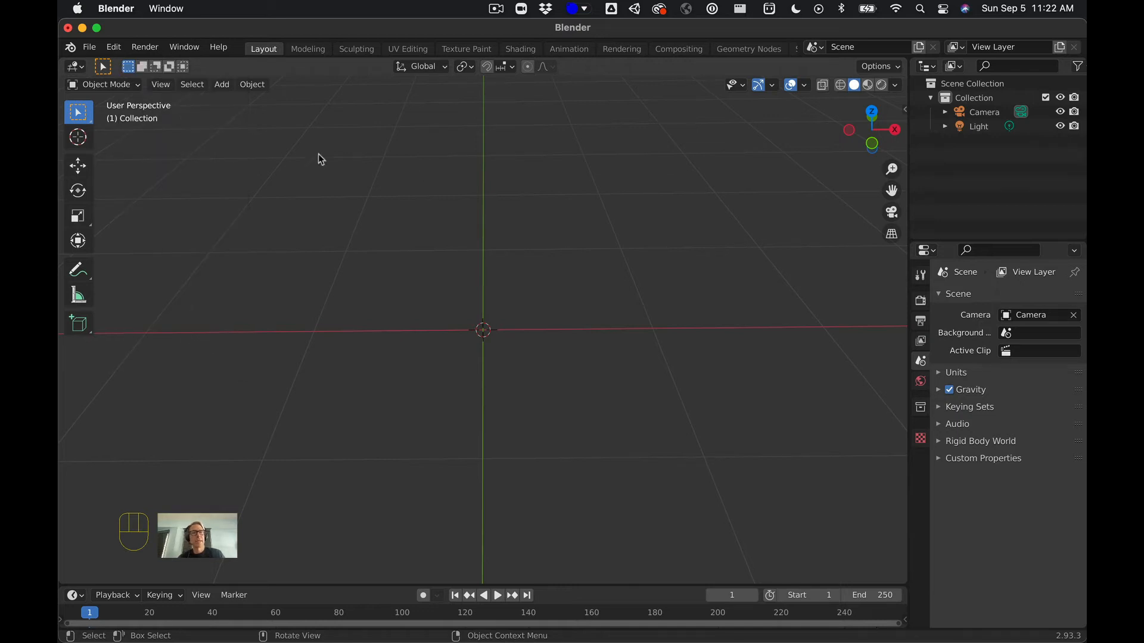
{"action": "left_click", "coordinate": [222, 84]}
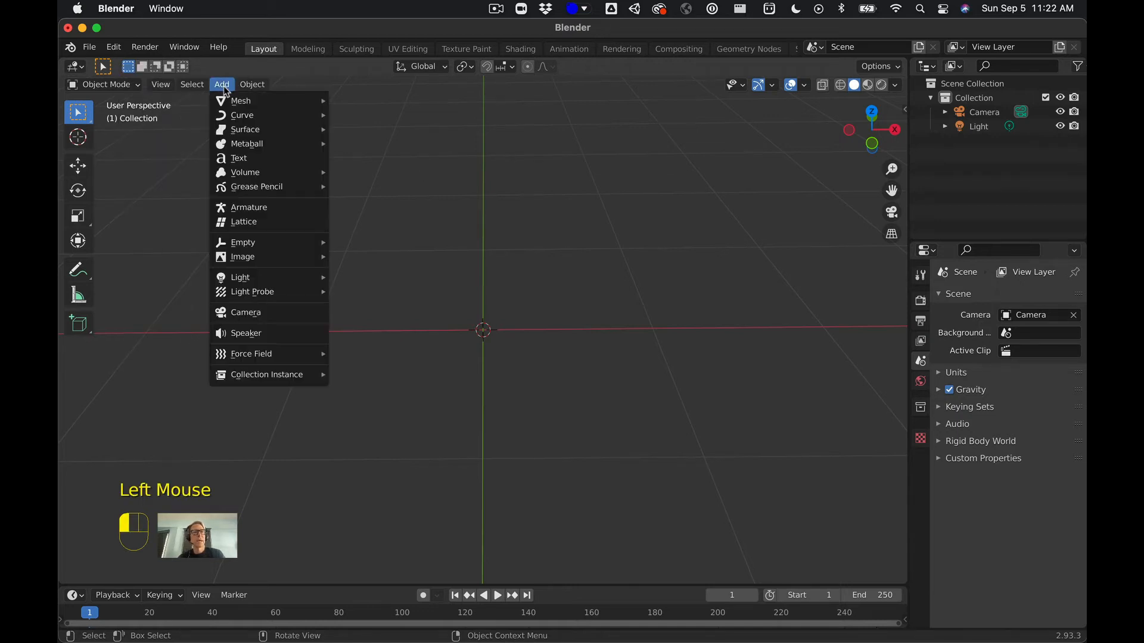
{"action": "mouse_move", "coordinate": [235, 100]}
{"action": "left_click", "coordinate": [507, 199]}
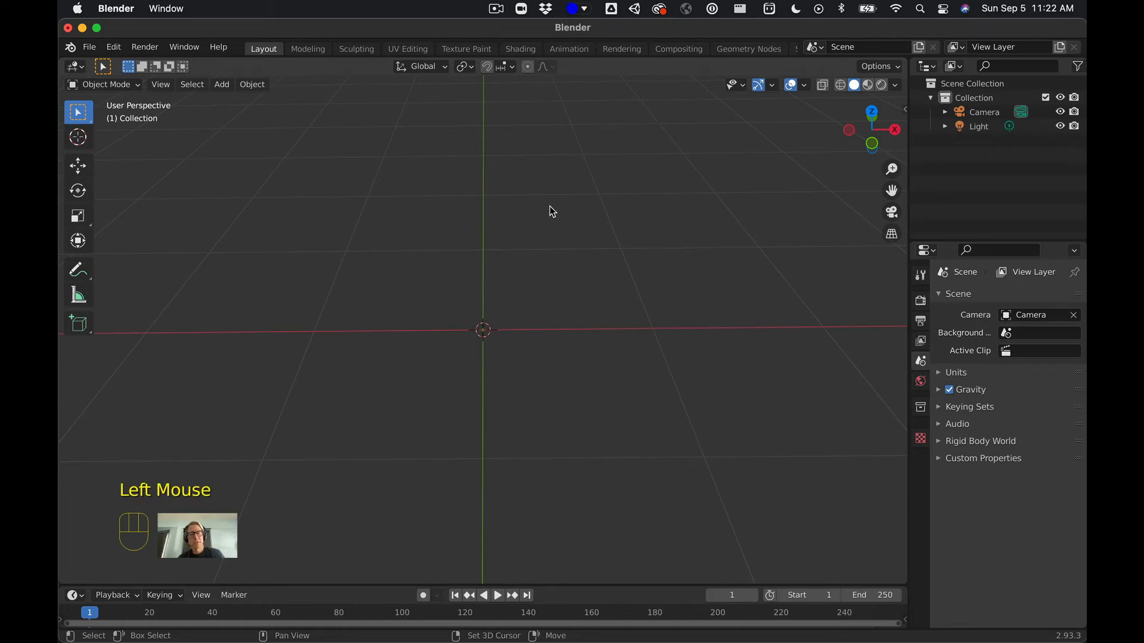
Add a plane mesh at the scene origin.
{"action": "key", "text": "shift+a"}
{"action": "mouse_move", "coordinate": [550, 207]}
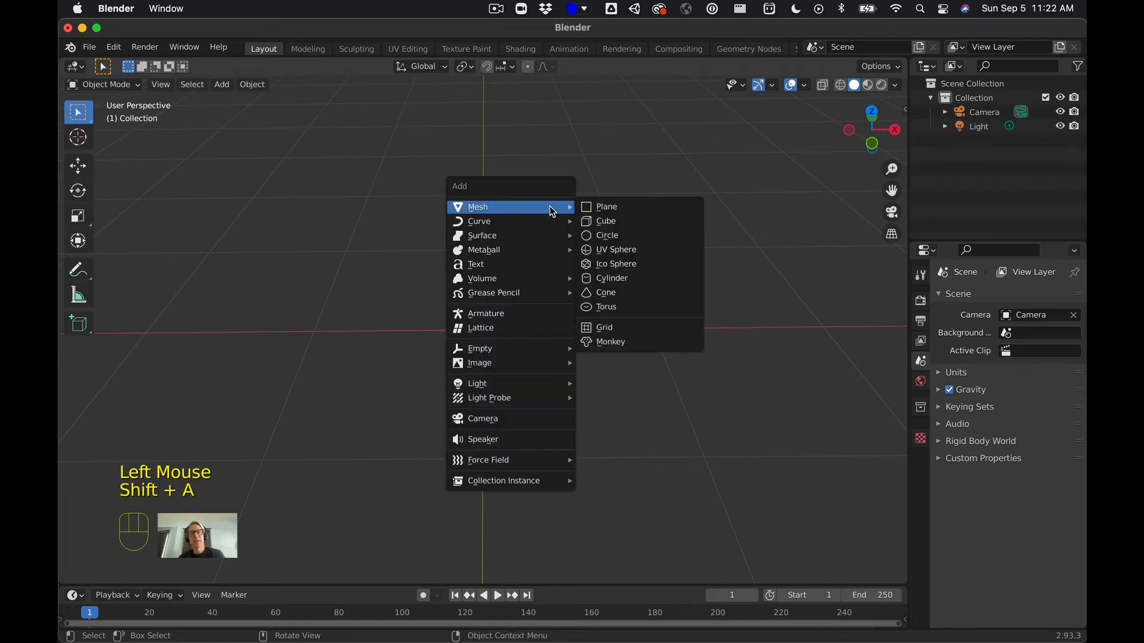
{"action": "left_click", "coordinate": [613, 208]}
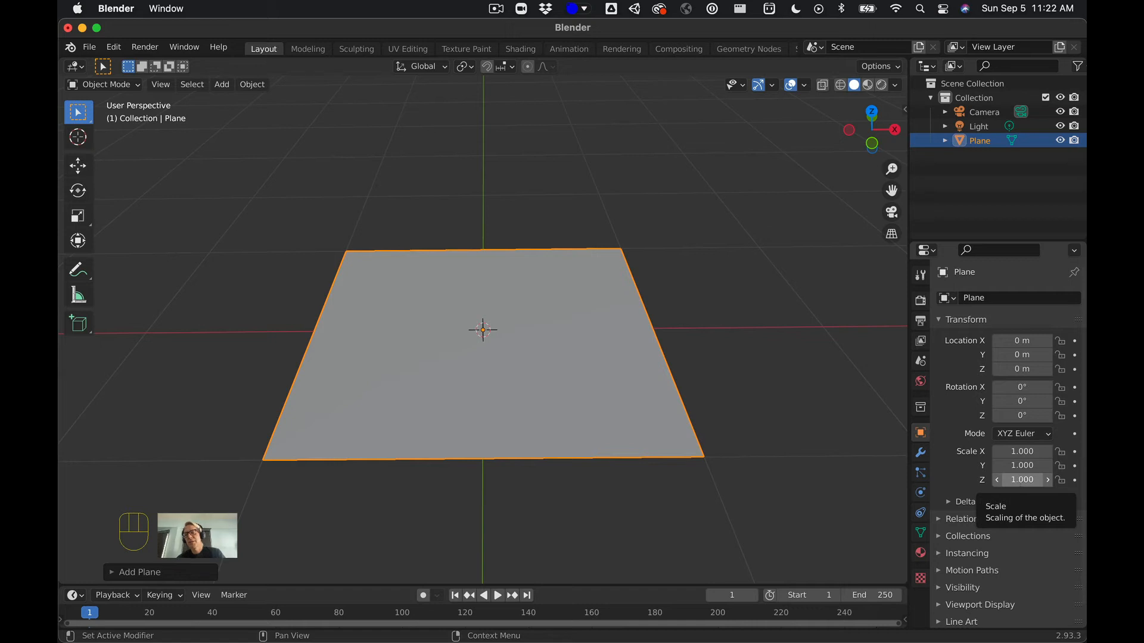
Set the plane's Y scale to 0.71.
{"action": "scroll", "coordinate": [747, 316], "scroll_direction": "down", "scroll_amount": 2}
{"action": "mouse_move", "coordinate": [747, 317]}
{"action": "middle_mouse_down"}
{"action": "mouse_move", "coordinate": [746, 253]}
{"action": "mouse_move", "coordinate": [753, 286]}
{"action": "mouse_move", "coordinate": [735, 306]}
{"action": "mouse_move", "coordinate": [745, 317]}
{"action": "middle_mouse_up"}
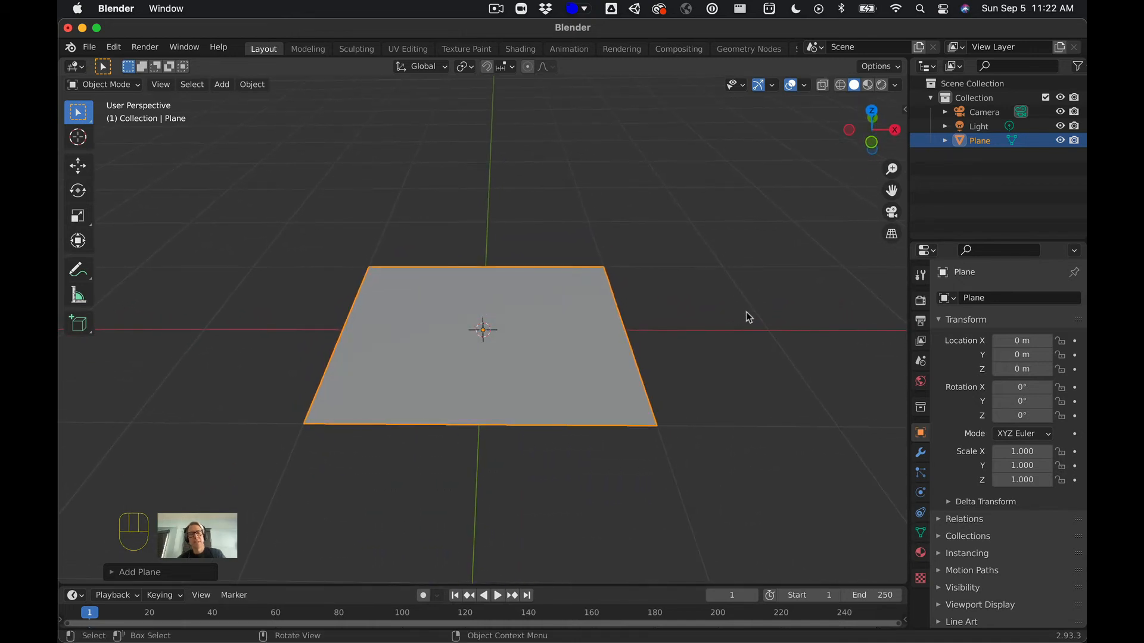
{"action": "scroll", "coordinate": [745, 317], "scroll_direction": "up", "scroll_amount": 2}
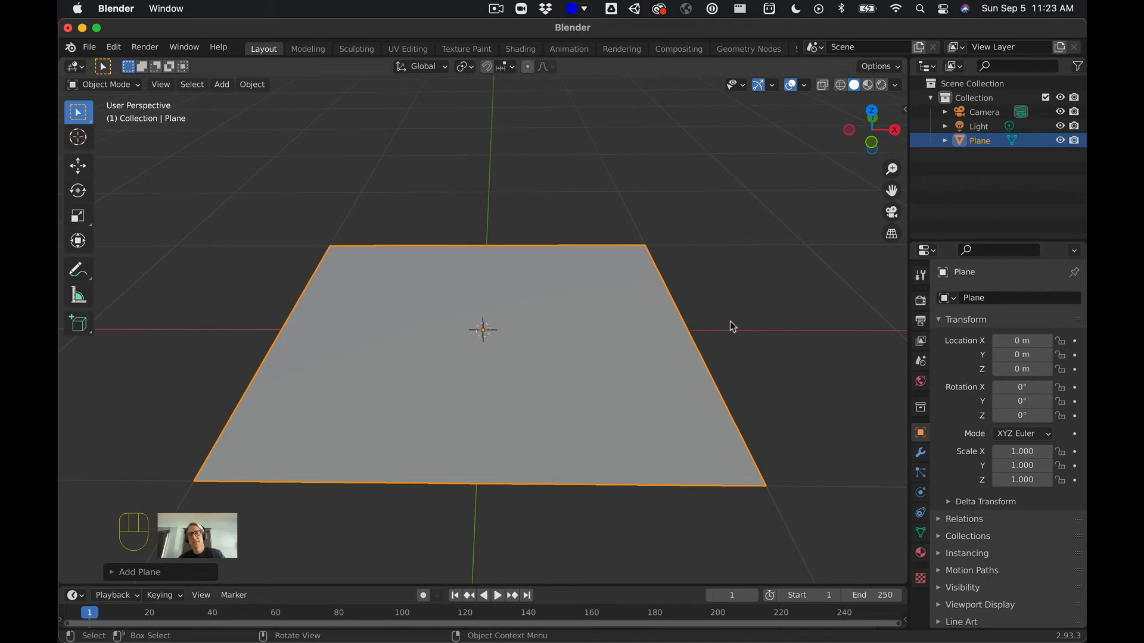
{"action": "left_click", "coordinate": [1014, 465]}
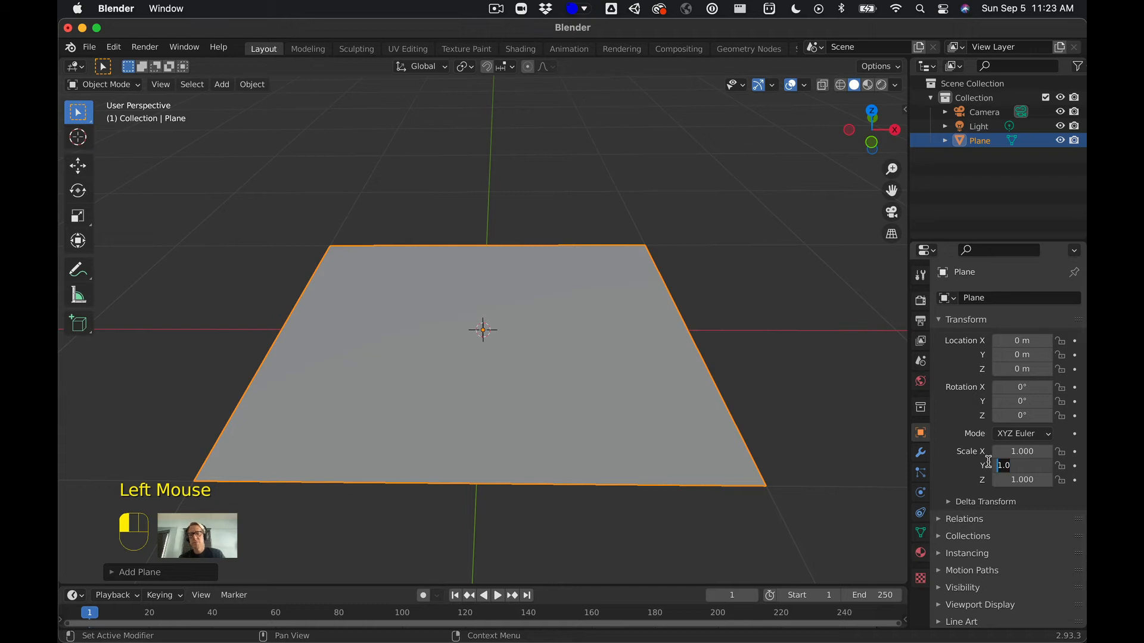
{"action": "type", "text": "0.71"}
{"action": "key", "text": "Return"}
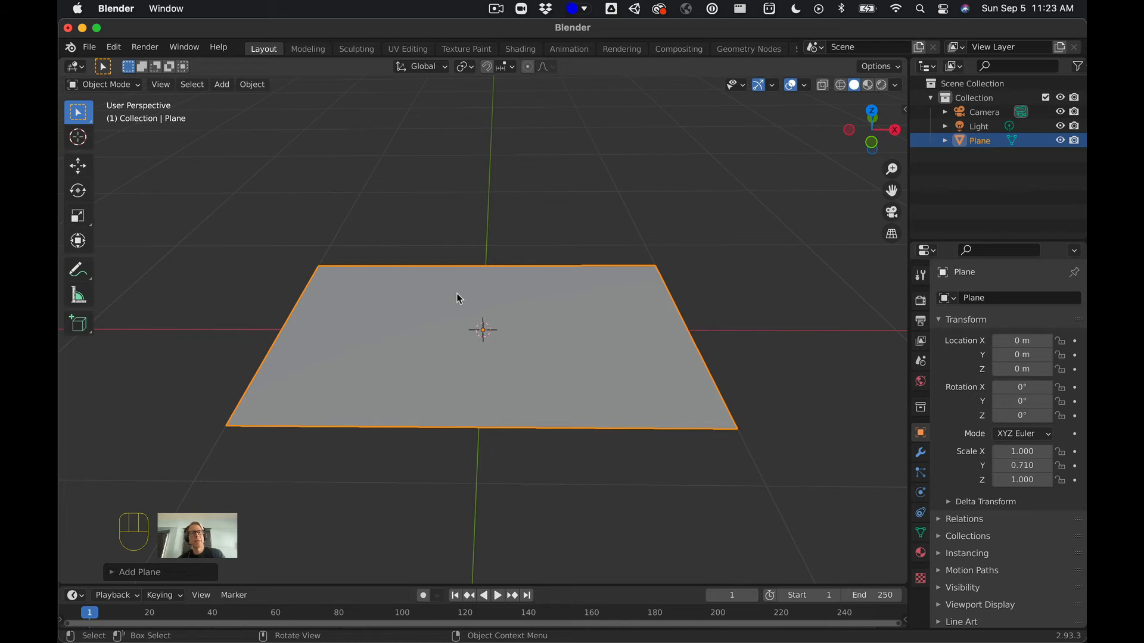
Deselect the plane, staying in Object Mode.
{"action": "left_click", "coordinate": [141, 88]}
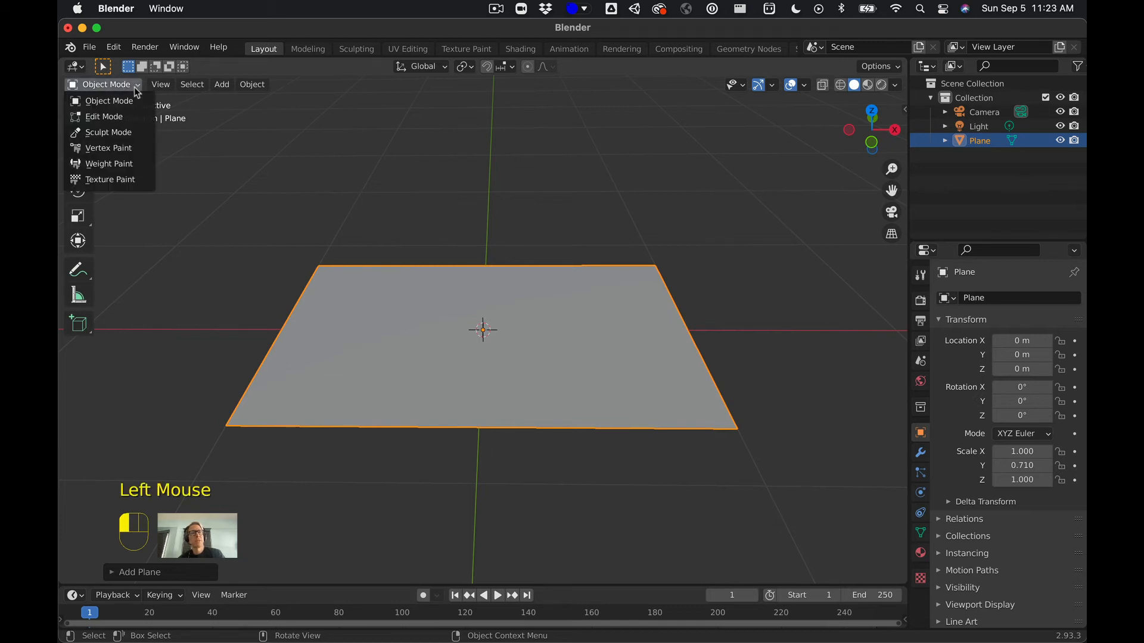
{"action": "left_click", "coordinate": [108, 89]}
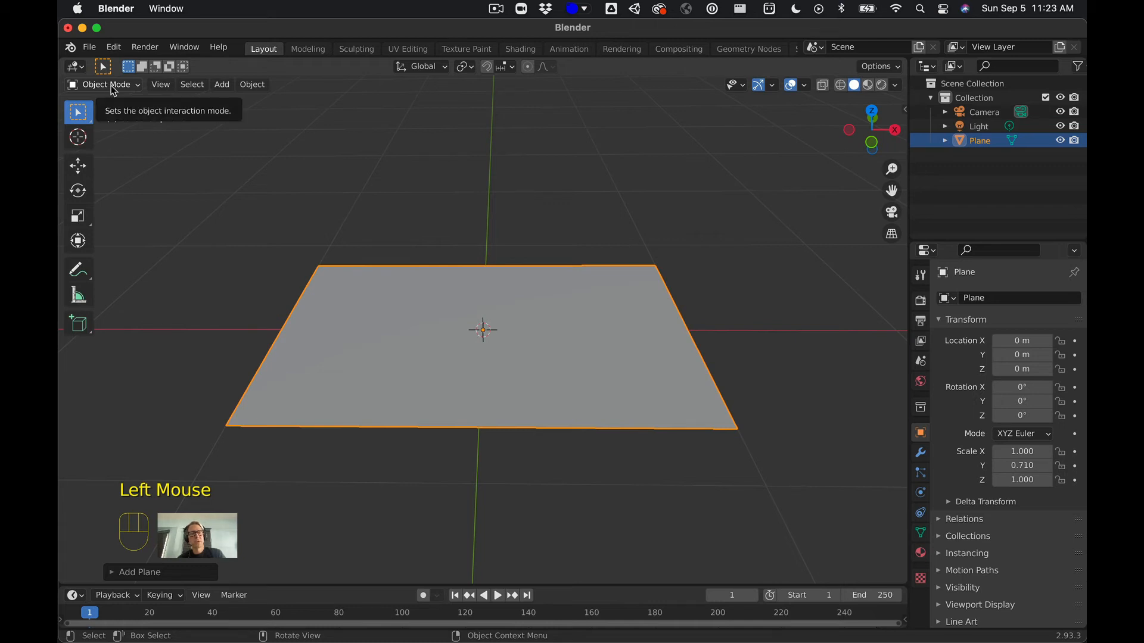
{"action": "left_click", "coordinate": [372, 180]}
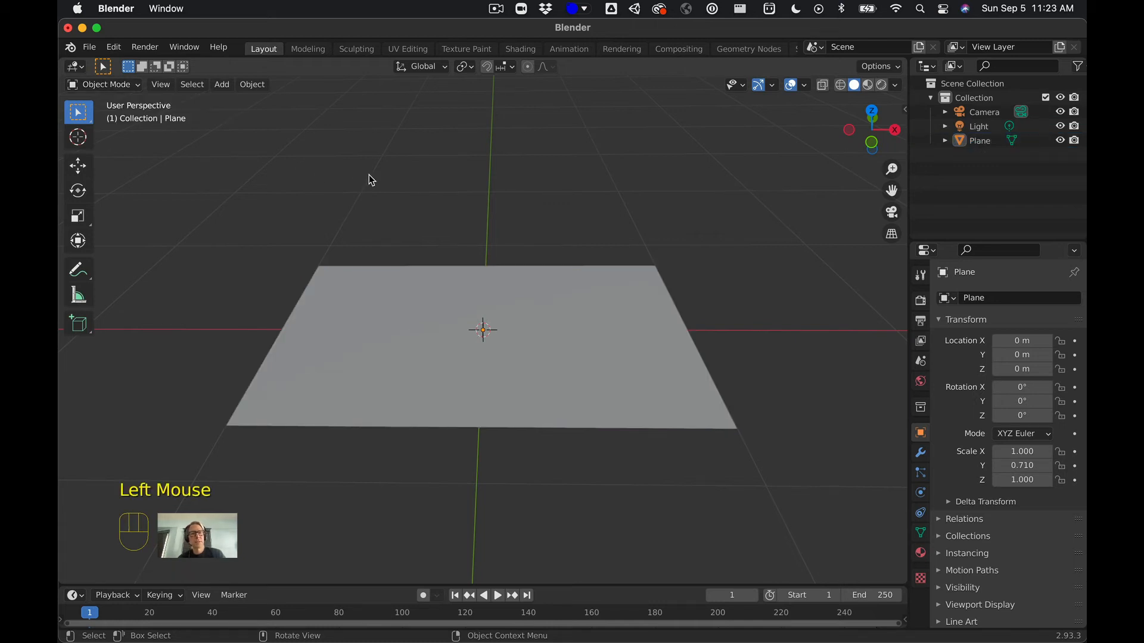
Toggle the plane between Object Mode and Edit Mode several times, ending in Edit Mode with the whole face selected.
{"action": "key", "text": "Tab"}
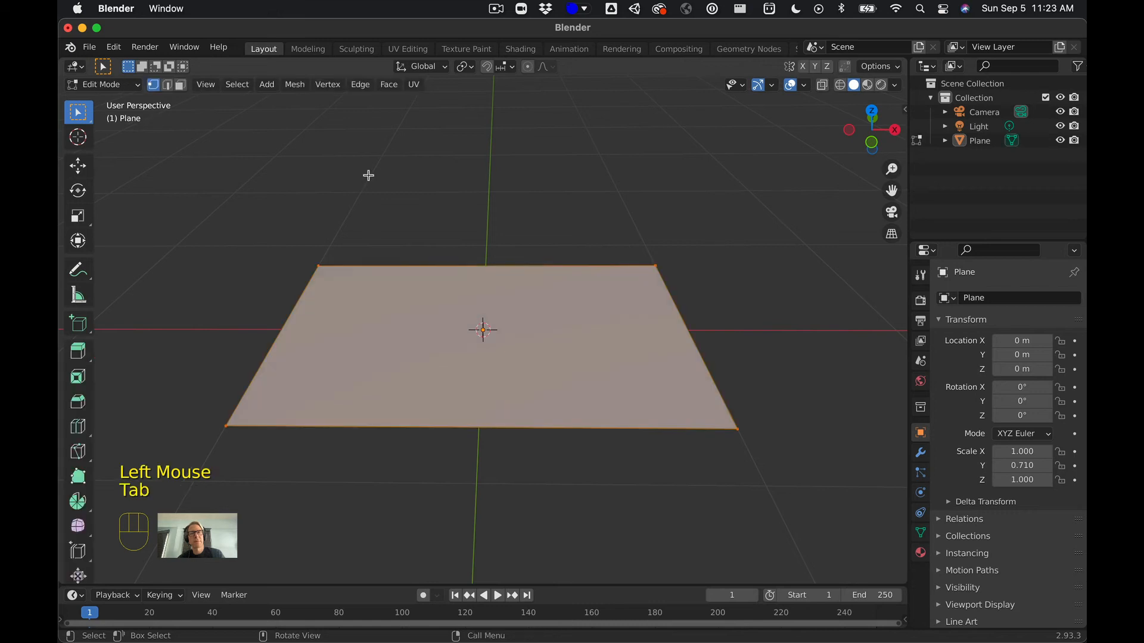
{"action": "key", "text": "Tab"}
{"action": "key", "text": "Tab"}
{"action": "key", "text": "Tab"}
{"action": "key", "text": "Tab"}
{"action": "key", "text": "Tab"}
{"action": "key", "text": "Tab"}
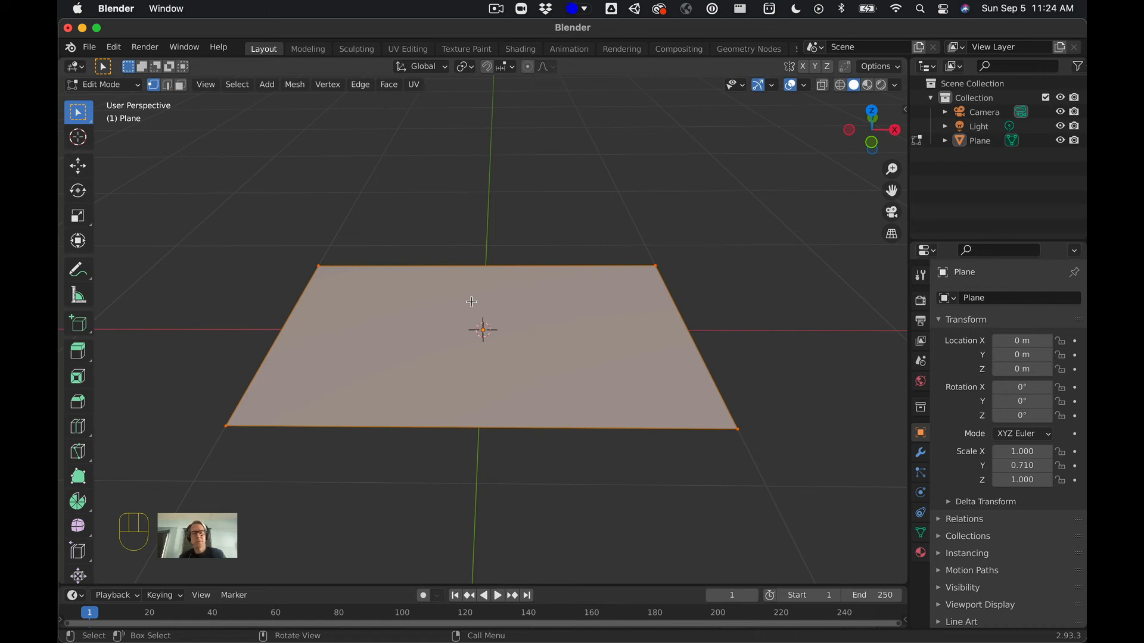
Extrude the plane's face upward along its normal by about 0.03 m to give it a thin thickness.
{"action": "key", "text": "e"}
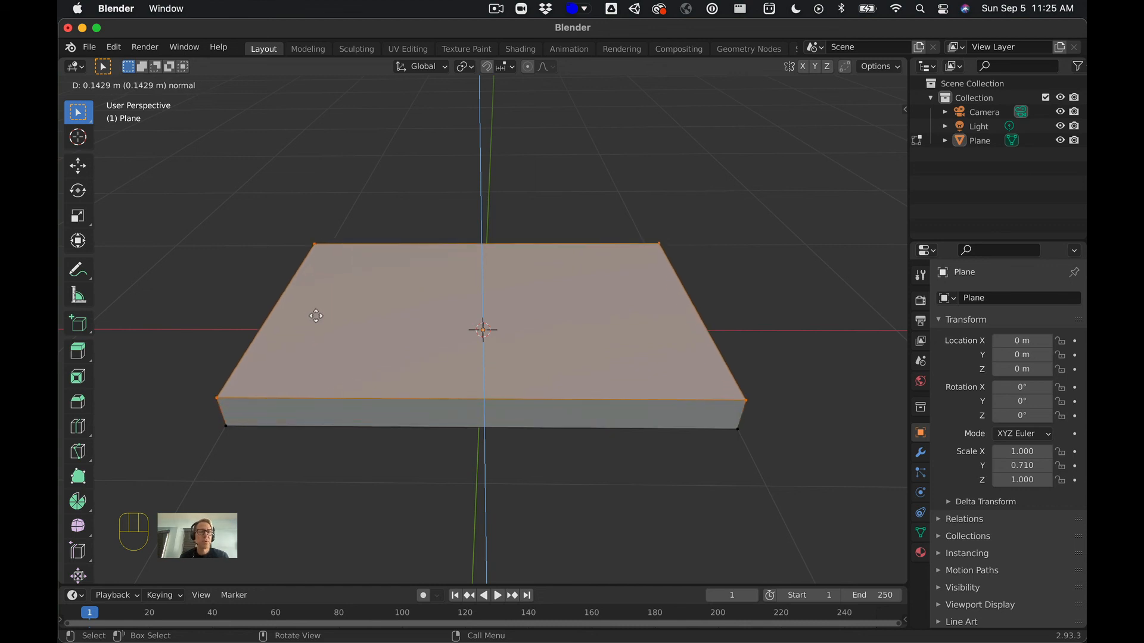
{"action": "key", "text": "shift"}
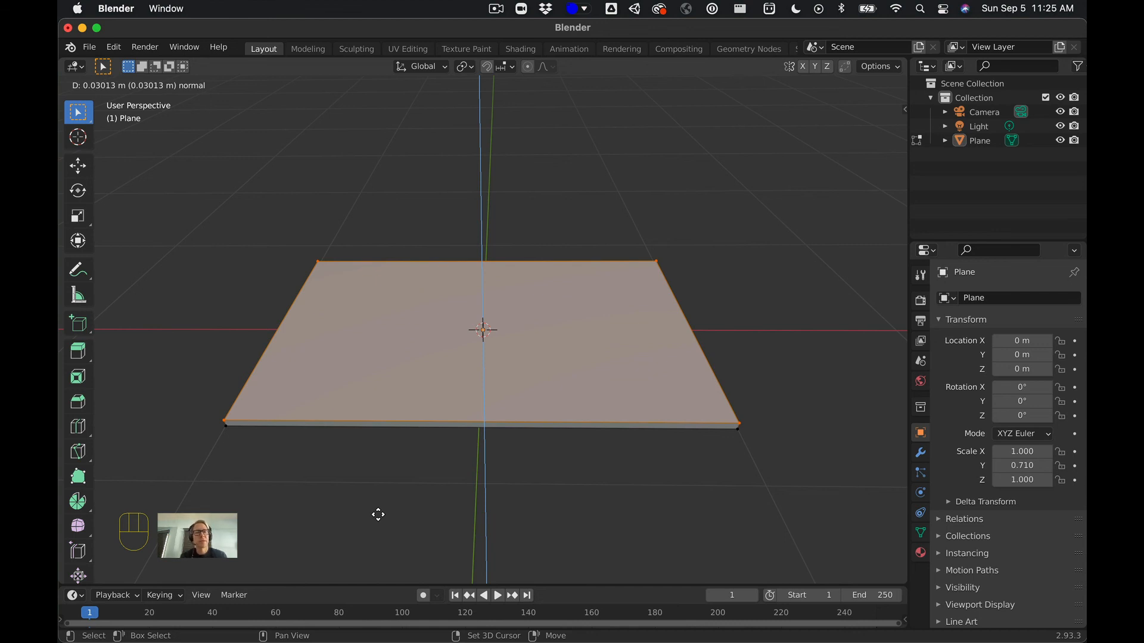
{"action": "left_click", "coordinate": [378, 515]}
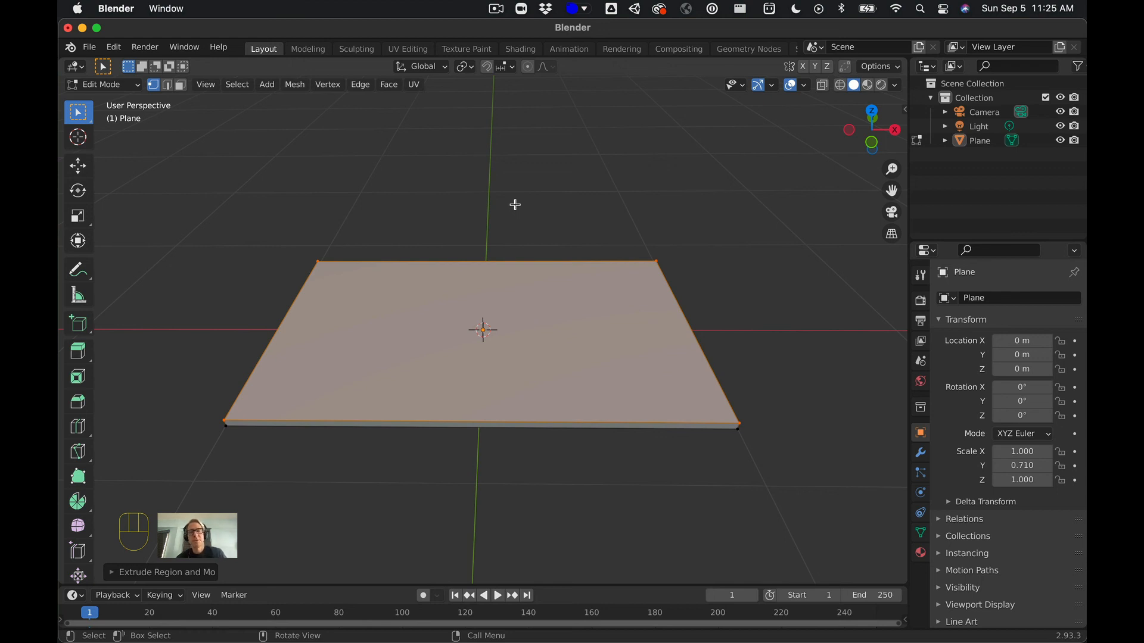
{"action": "left_click", "coordinate": [496, 9]}
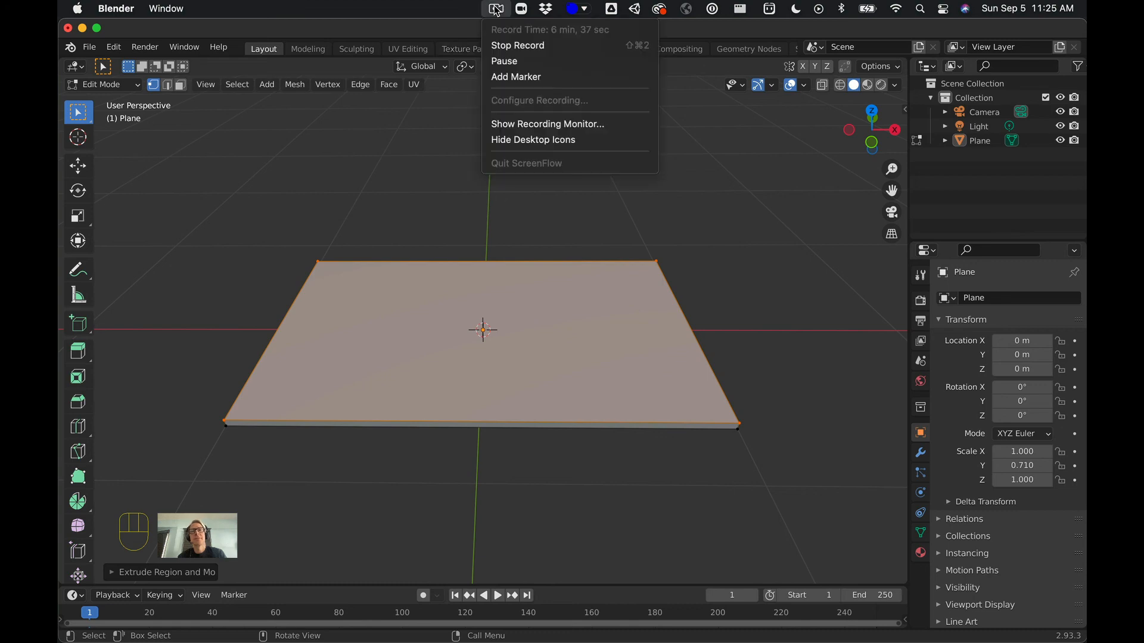